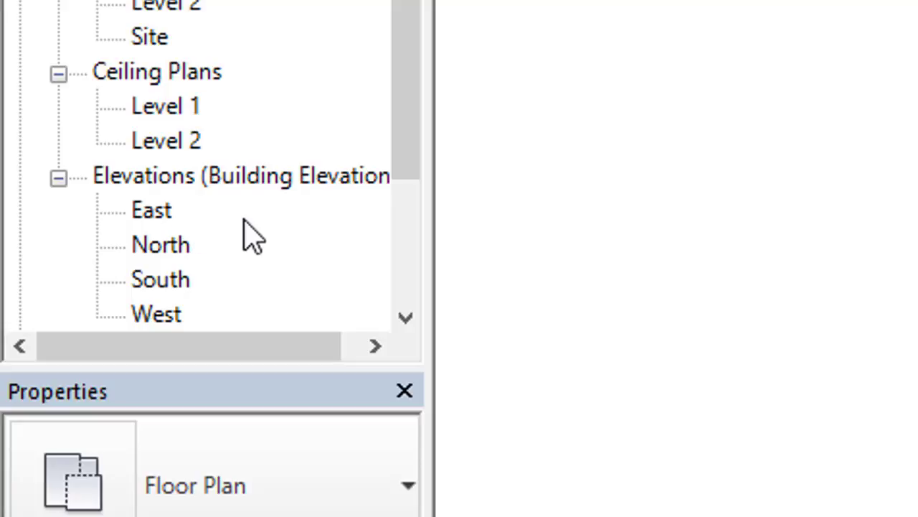
Open the East building elevation and set the elevation of Level 2 to 12'.
{"action": "double_click", "coordinate": [165, 209]}
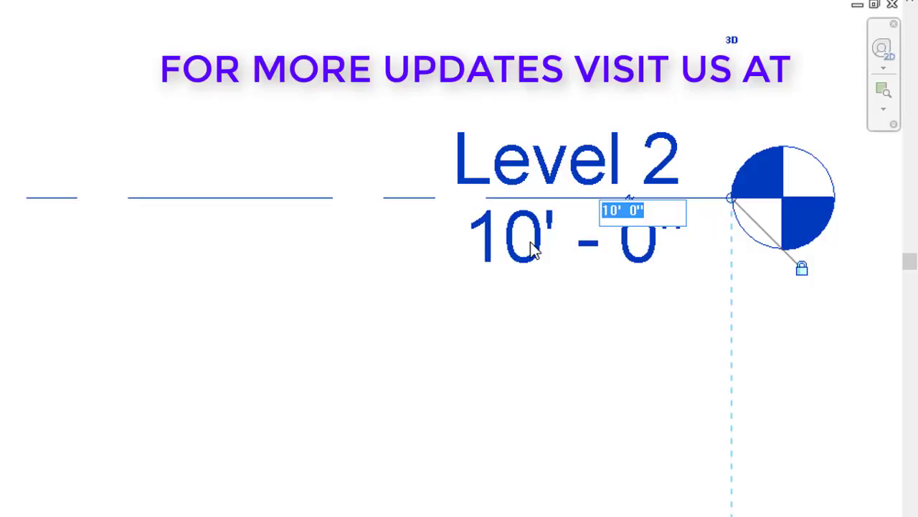
{"action": "type", "text": "12"}
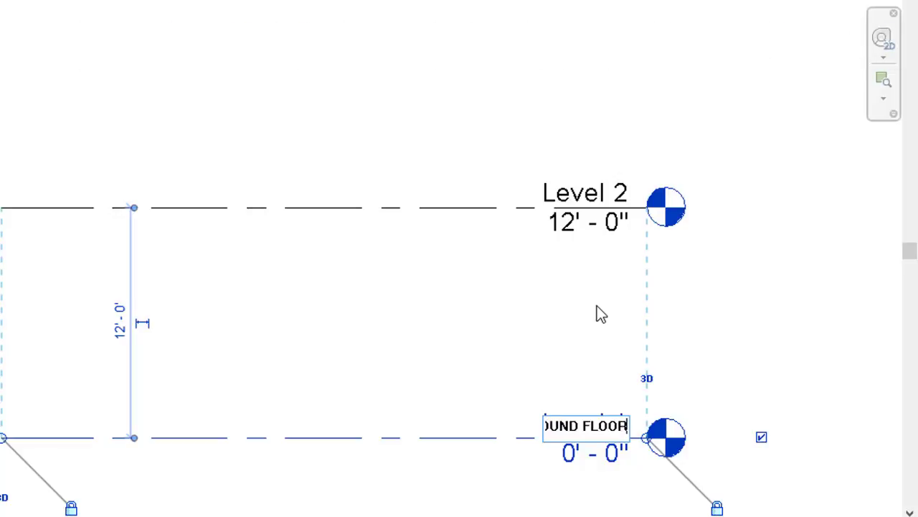
Rename Level 1 as 1.GROUND FLOOR and Level 2 as 2.FIRST FLOOR, renaming their corresponding views as well.
{"action": "key", "text": "Return"}
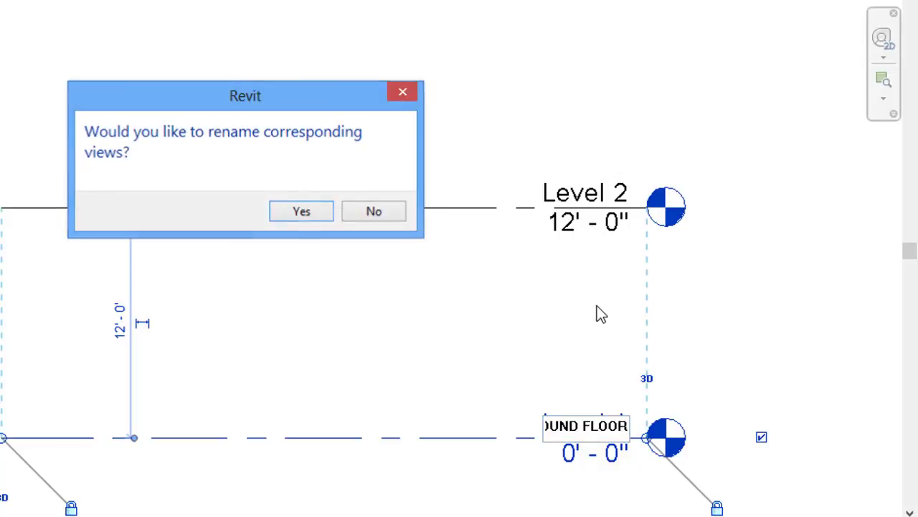
{"action": "key", "text": "Return"}
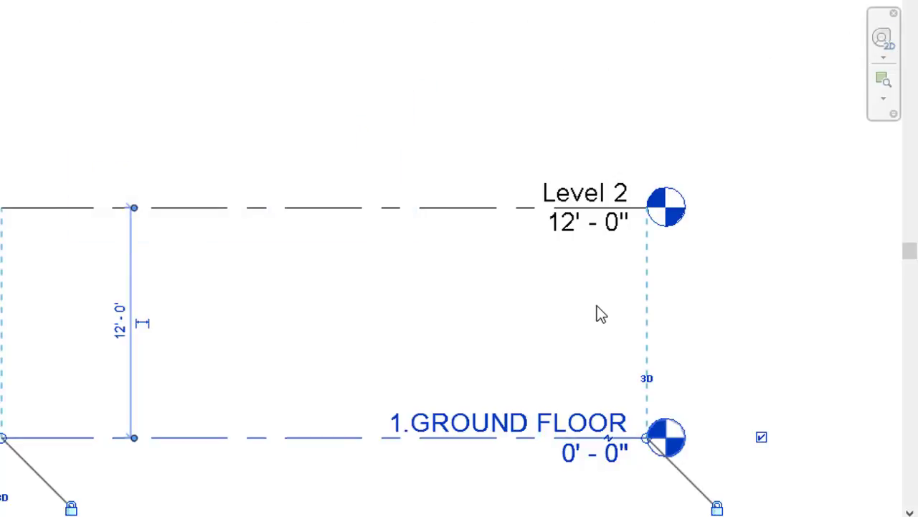
{"action": "double_click", "coordinate": [600, 191]}
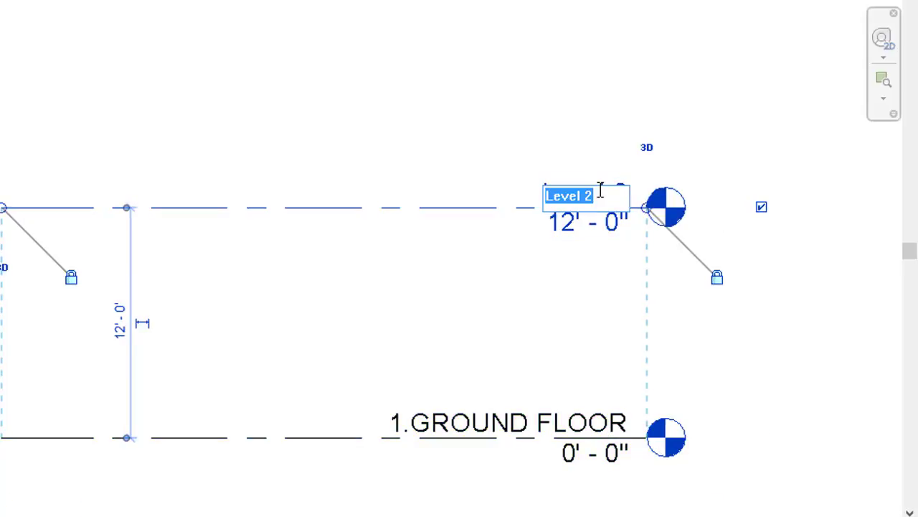
{"action": "type", "text": "2."}
{"action": "type", "text": "FIRST F"}
{"action": "type", "text": "LOOR"}
{"action": "key", "text": "Return"}
{"action": "left_click", "coordinate": [302, 211]}
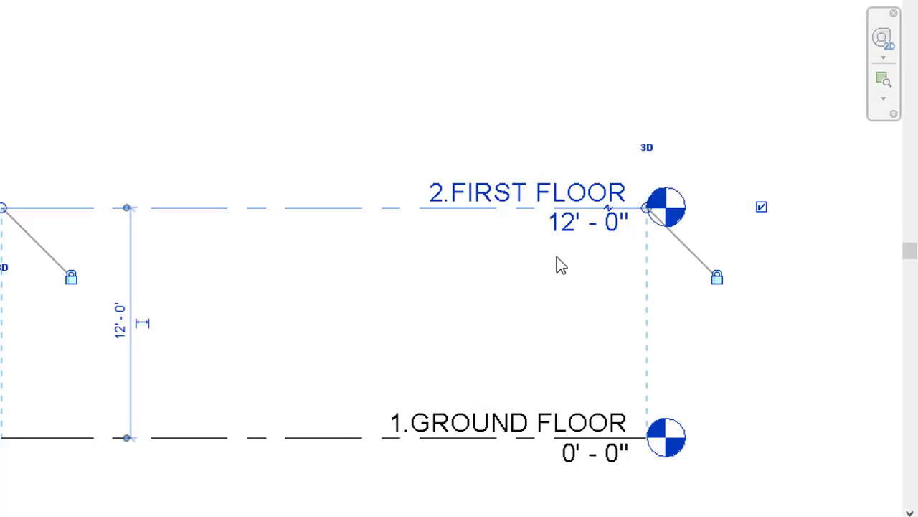
{"action": "left_click", "coordinate": [495, 332]}
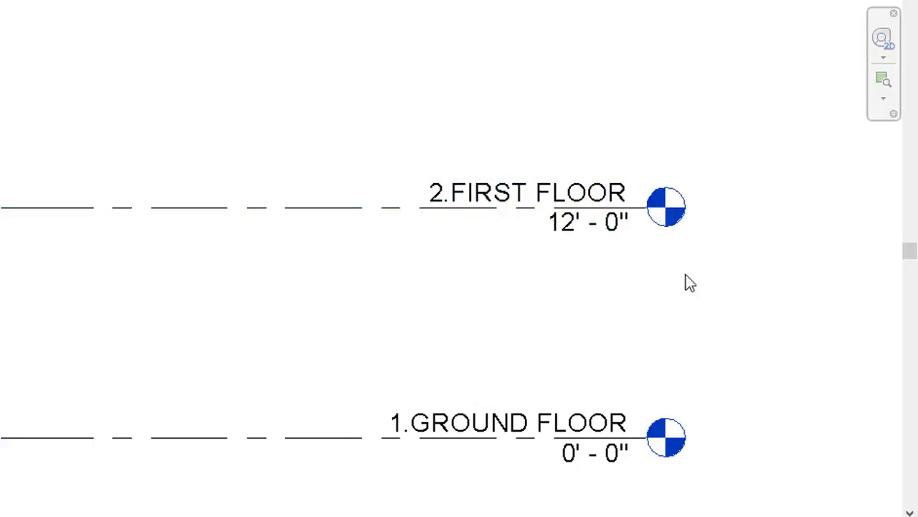
Hide the bubble at the right end of the 2.FIRST FLOOR level and show the one at its left end.
{"action": "left_click", "coordinate": [613, 241]}
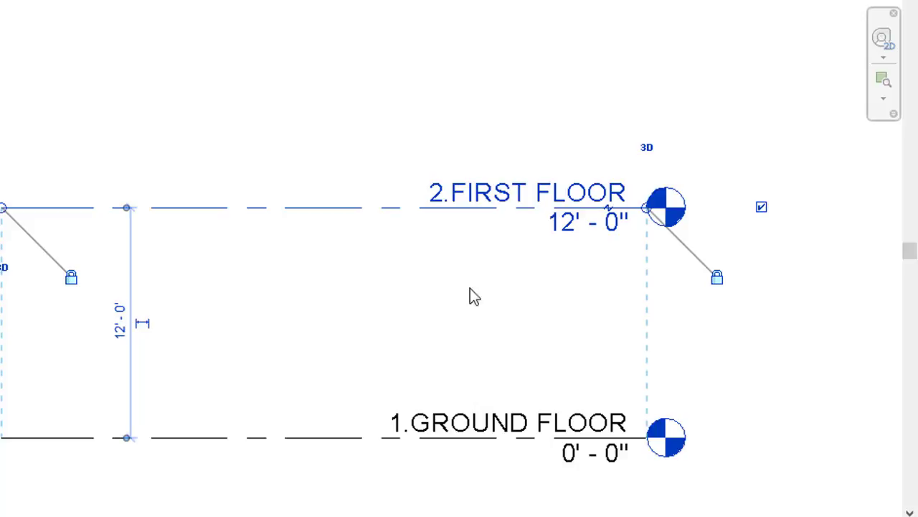
{"action": "left_click", "coordinate": [774, 252]}
{"action": "left_click", "coordinate": [374, 205]}
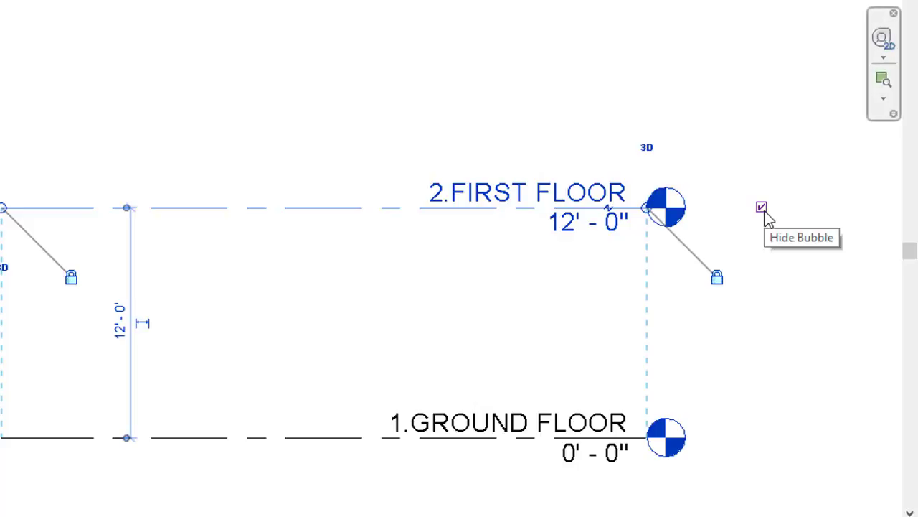
{"action": "scroll", "coordinate": [765, 215], "scroll_direction": "up", "scroll_amount": 2}
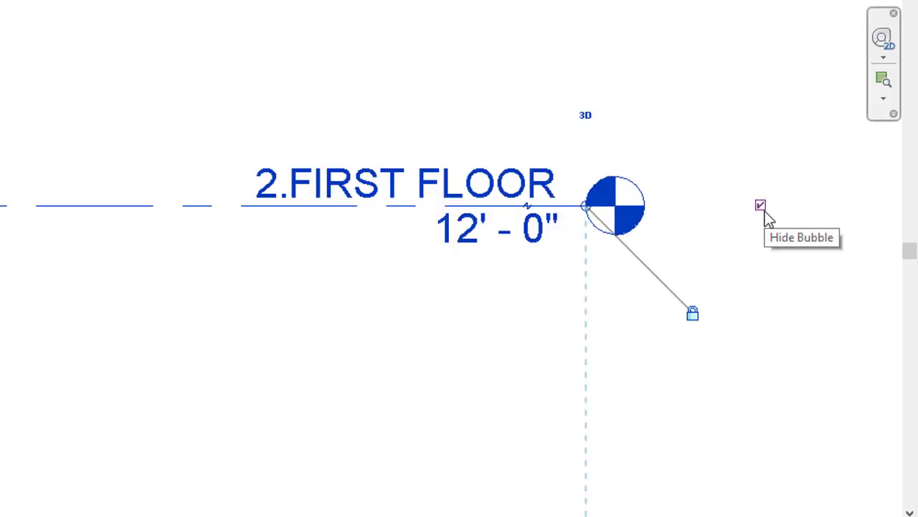
{"action": "left_click", "coordinate": [760, 206]}
{"action": "scroll", "coordinate": [765, 211], "scroll_direction": "down", "scroll_amount": 6}
{"action": "scroll", "coordinate": [765, 211], "scroll_direction": "up", "scroll_amount": 1}
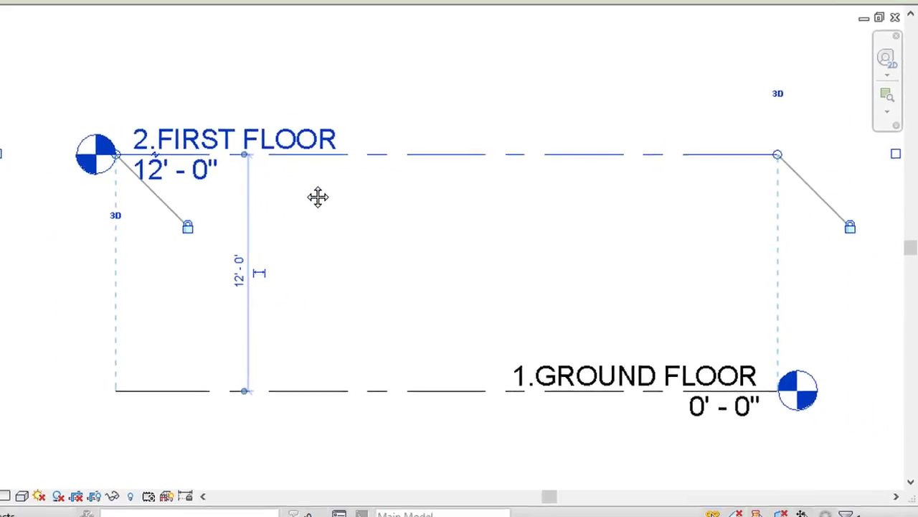
{"action": "scroll", "coordinate": [394, 221], "scroll_direction": "down", "scroll_amount": 2}
{"action": "middle_click_drag", "start_coordinate": [440, 240], "coordinate": [410, 247]}
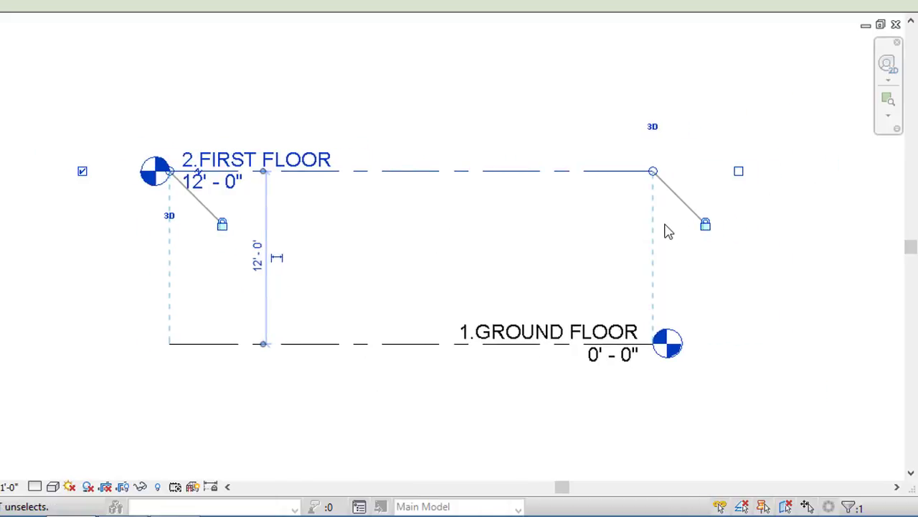
Show the right-end bubble of the 2.FIRST FLOOR level and the left-end bubble of the 1.GROUND FLOOR level.
{"action": "left_click", "coordinate": [738, 172]}
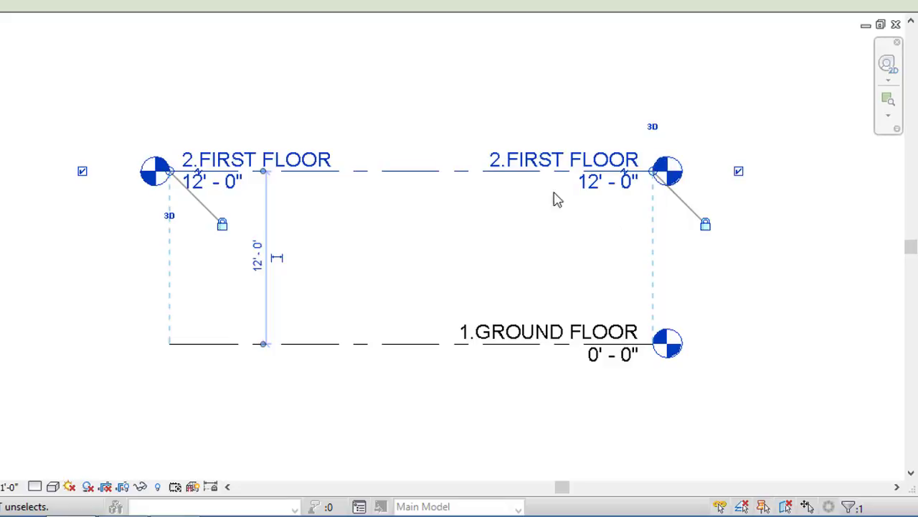
{"action": "left_click", "coordinate": [488, 134]}
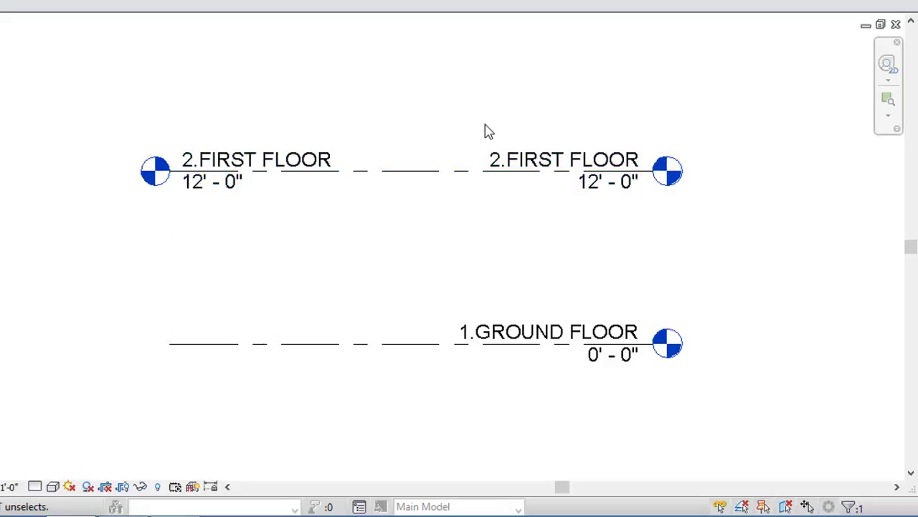
{"action": "left_click", "coordinate": [316, 343]}
{"action": "left_click", "coordinate": [82, 345]}
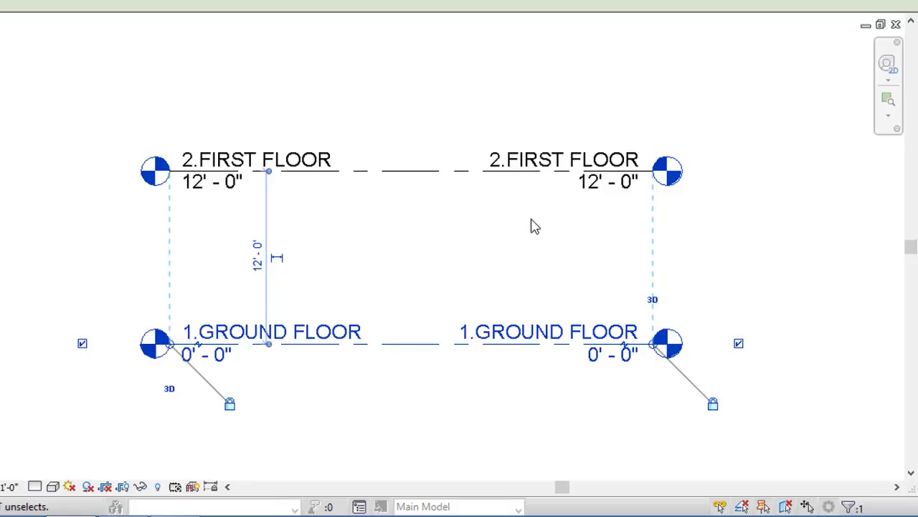
{"action": "scroll", "coordinate": [545, 238], "scroll_direction": "down", "scroll_amount": 3}
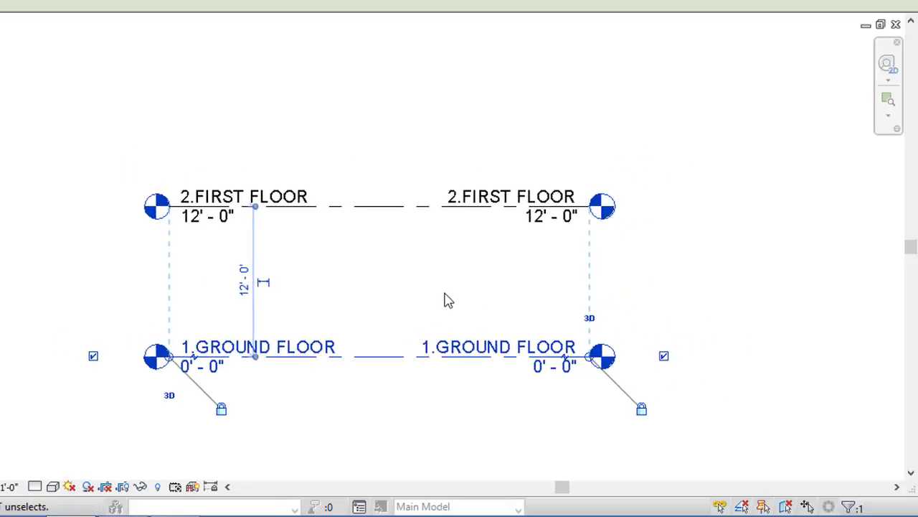
Hide the left-end bubbles of the 2.FIRST FLOOR and 1.GROUND FLOOR levels.
{"action": "left_click", "coordinate": [358, 208]}
{"action": "left_click", "coordinate": [93, 207]}
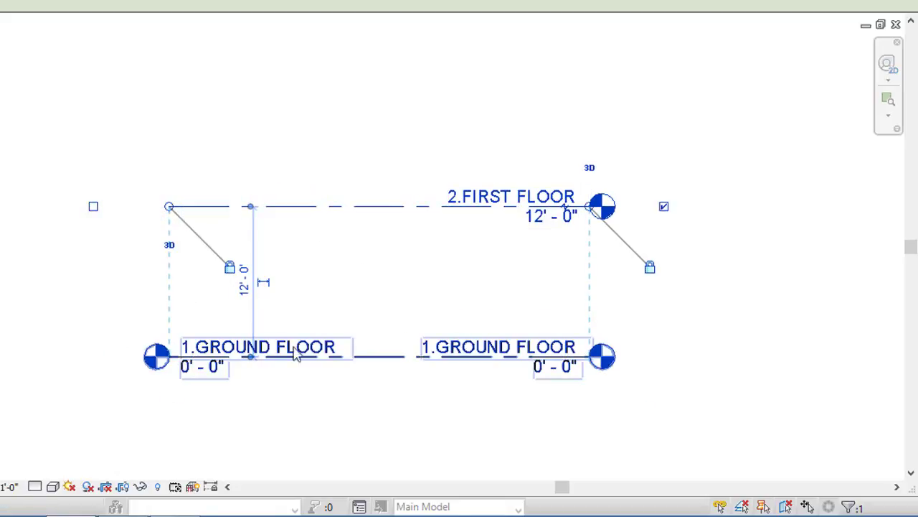
{"action": "left_click", "coordinate": [380, 356]}
{"action": "left_click", "coordinate": [93, 357]}
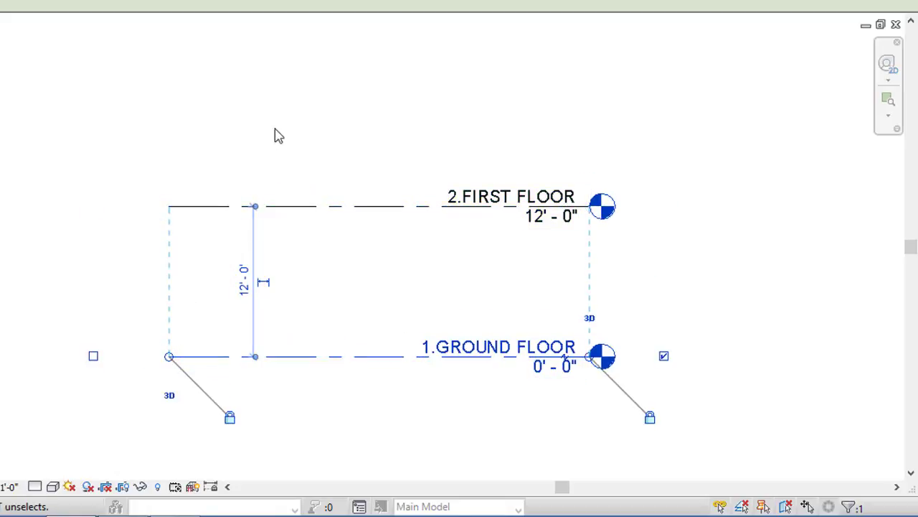
{"action": "left_click", "coordinate": [351, 135]}
Draw a new level 12' above 2.FIRST FLOOR, at elevation 24' - 0", with its head end aligned to the levels below.
{"action": "scroll", "coordinate": [353, 137], "scroll_direction": "down", "scroll_amount": 2}
{"action": "middle_click_drag", "start_coordinate": [353, 137], "coordinate": [345, 172]}
{"action": "scroll", "coordinate": [334, 162], "scroll_direction": "up", "scroll_amount": 2}
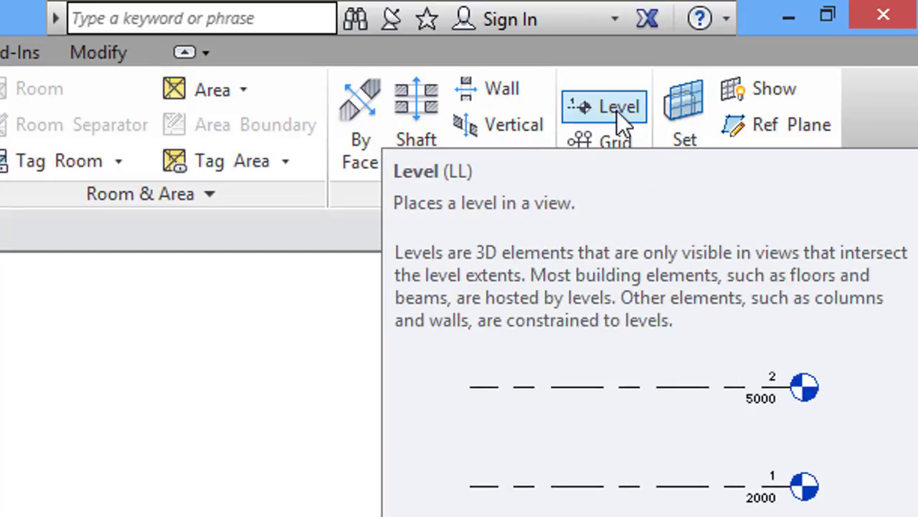
{"action": "left_click", "coordinate": [618, 110]}
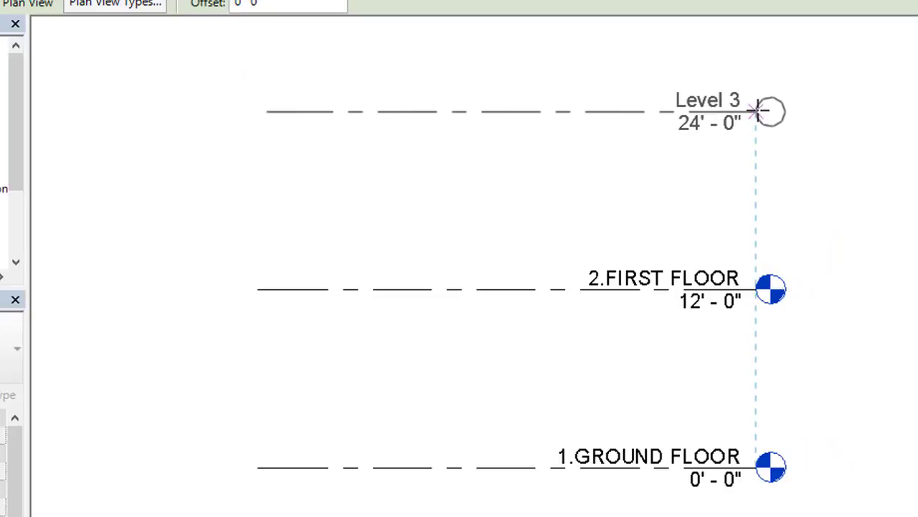
{"action": "left_click", "coordinate": [757, 111]}
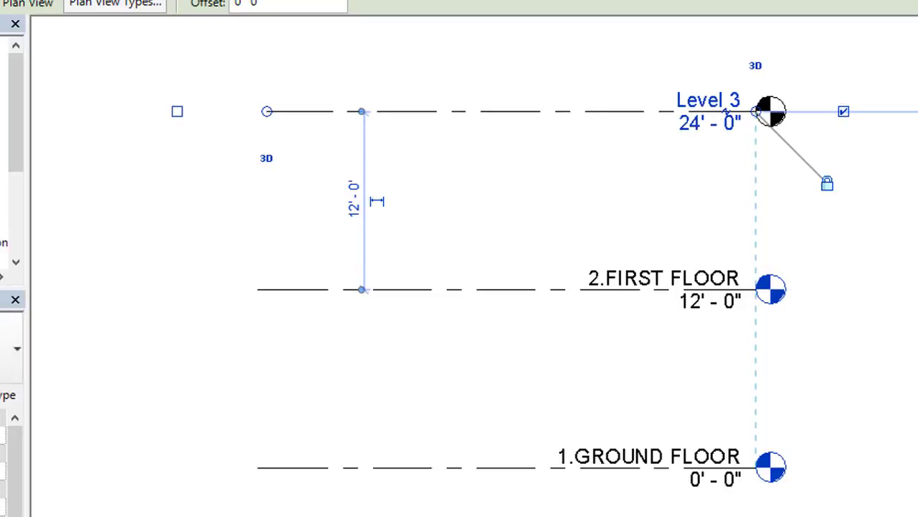
{"action": "key", "text": "Escape"}
{"action": "key", "text": "Escape"}
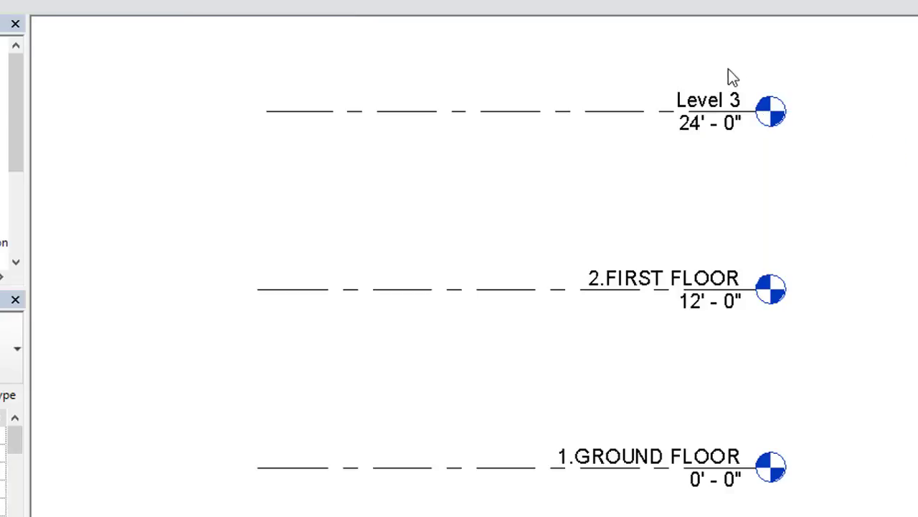
Rename the new top level as 3.SECOND FLOOR and rename its corresponding views.
{"action": "double_click", "coordinate": [727, 90]}
{"action": "type", "text": "3"}
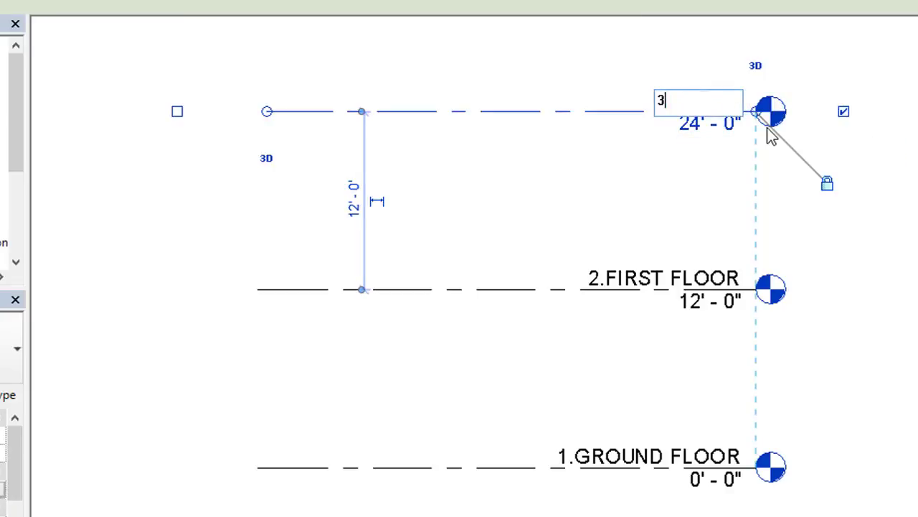
{"action": "type", "text": ".SECOND"}
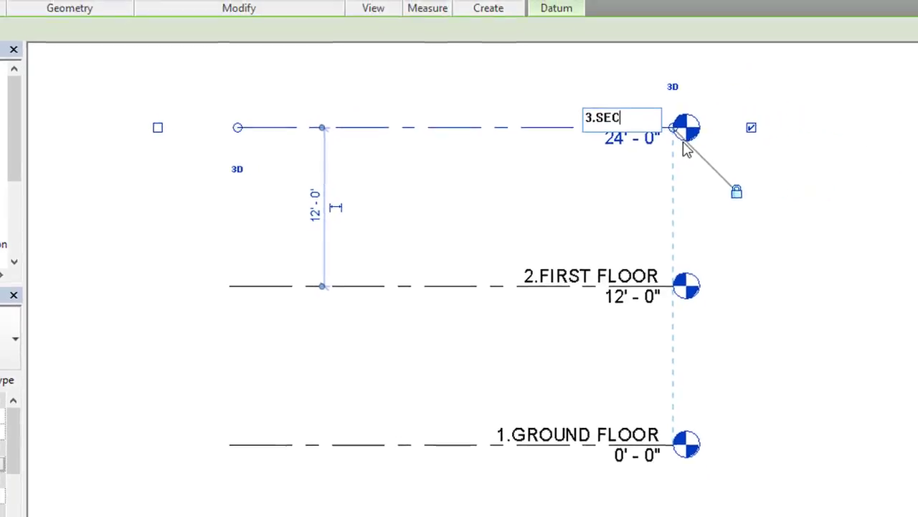
{"action": "type", "text": " FLOOR"}
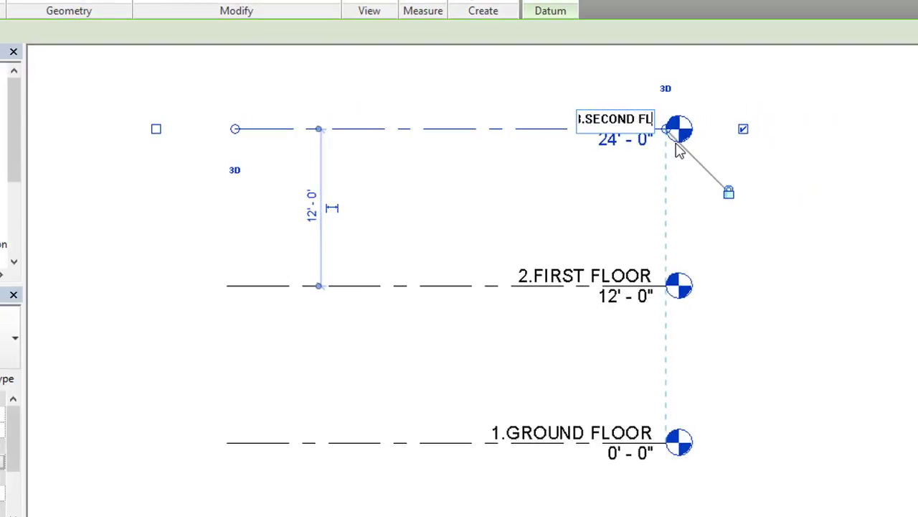
{"action": "key", "text": "Return"}
{"action": "key", "text": "Return"}
{"action": "left_click", "coordinate": [820, 191]}
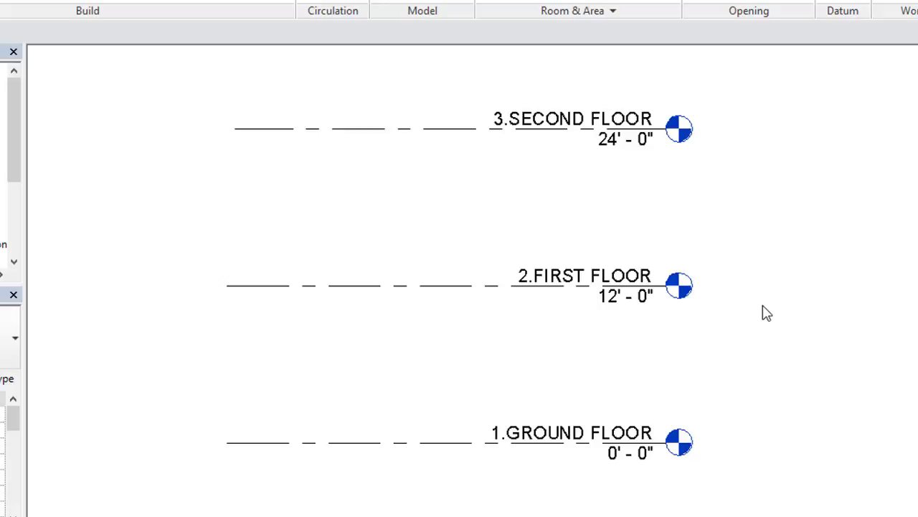
Open the 1.GROUND FLOOR and 2.FIRST FLOOR floor plans from their level heads in the East elevation.
{"action": "double_click", "coordinate": [680, 451]}
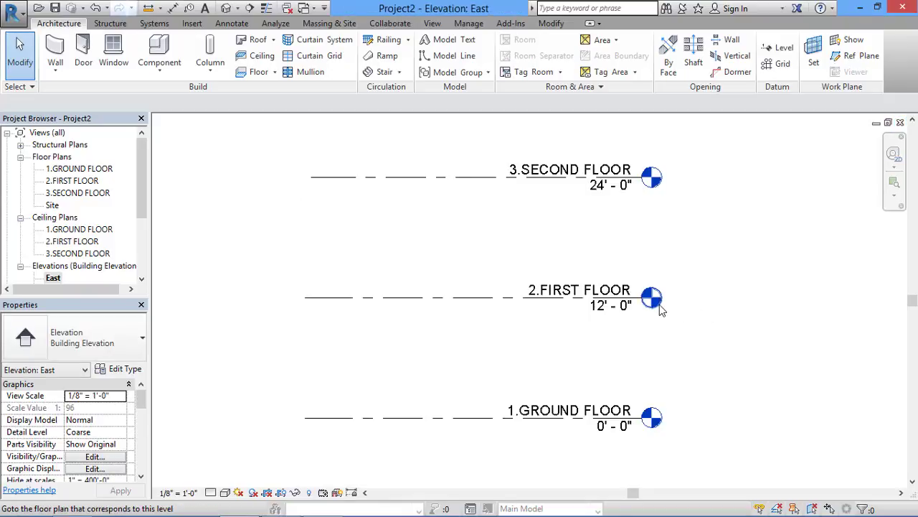
{"action": "double_click", "coordinate": [657, 302]}
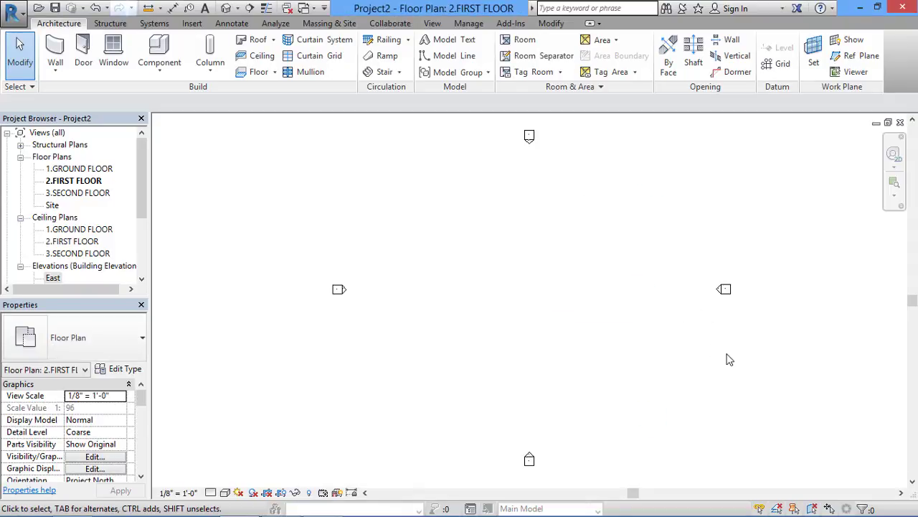